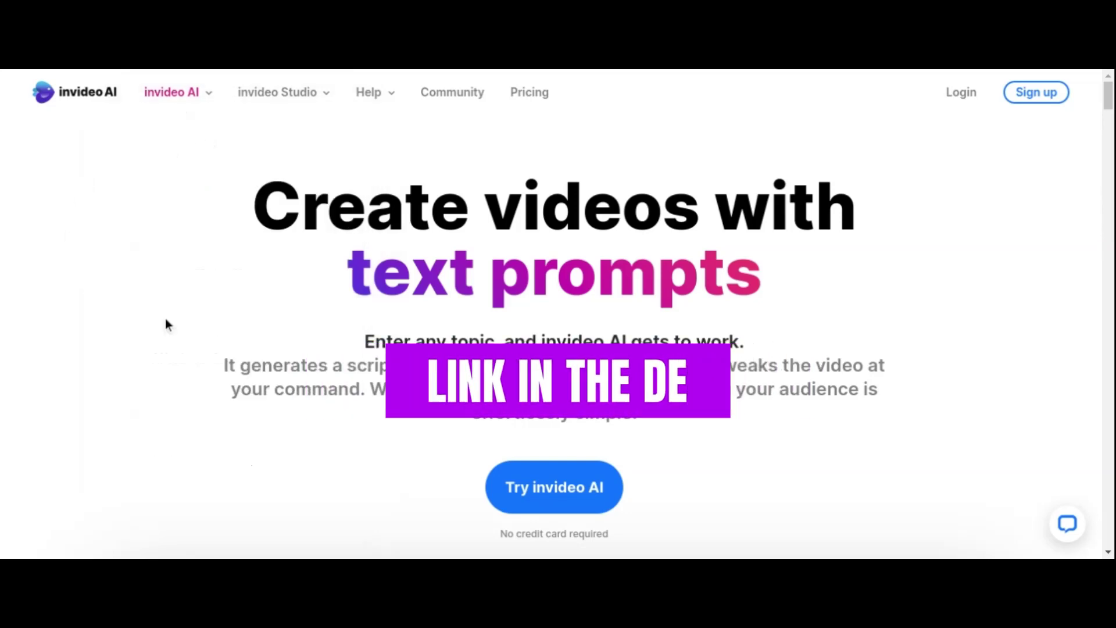
Highlight the homepage headline, then clear the selection before heading to sign-up
drag(256, 199, 825, 264)
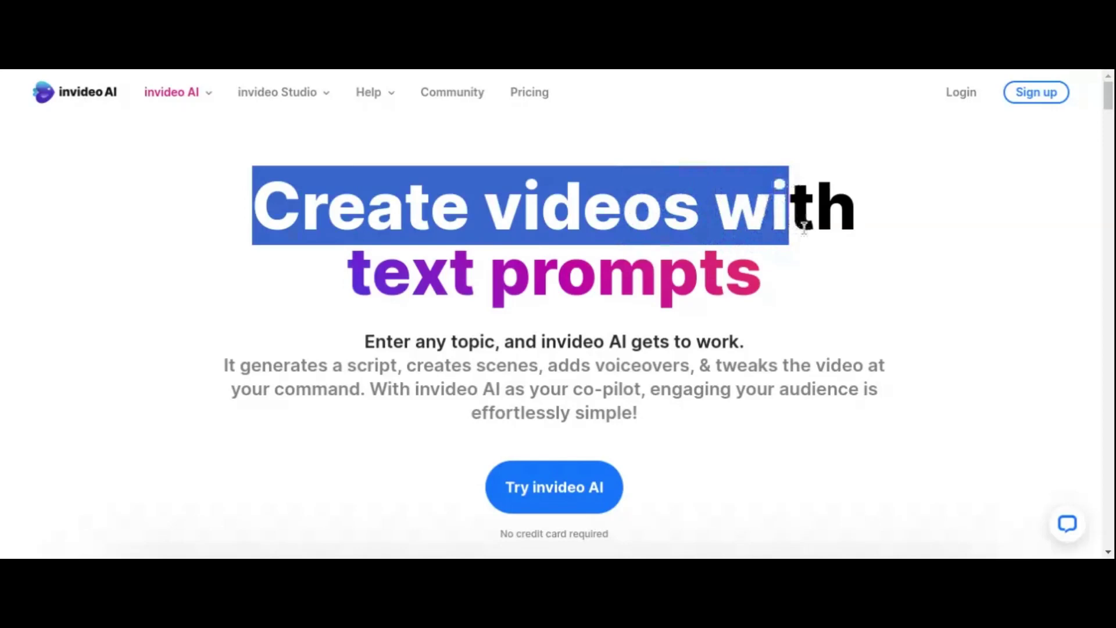
click(797, 282)
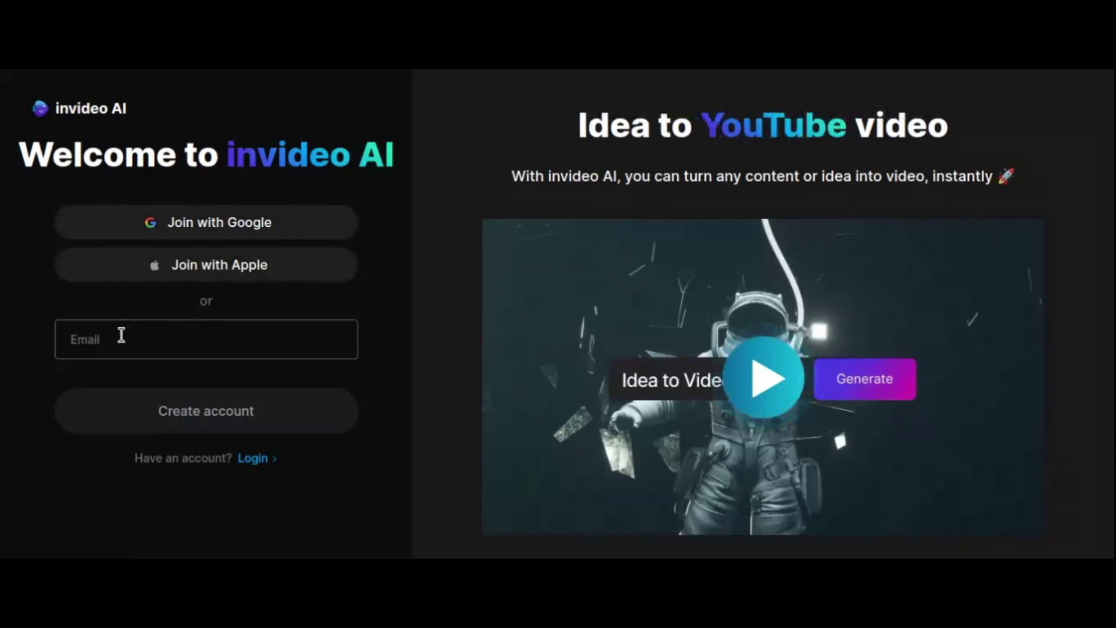
Switch from sign-up to login and sign in with a Google account
click(166, 337)
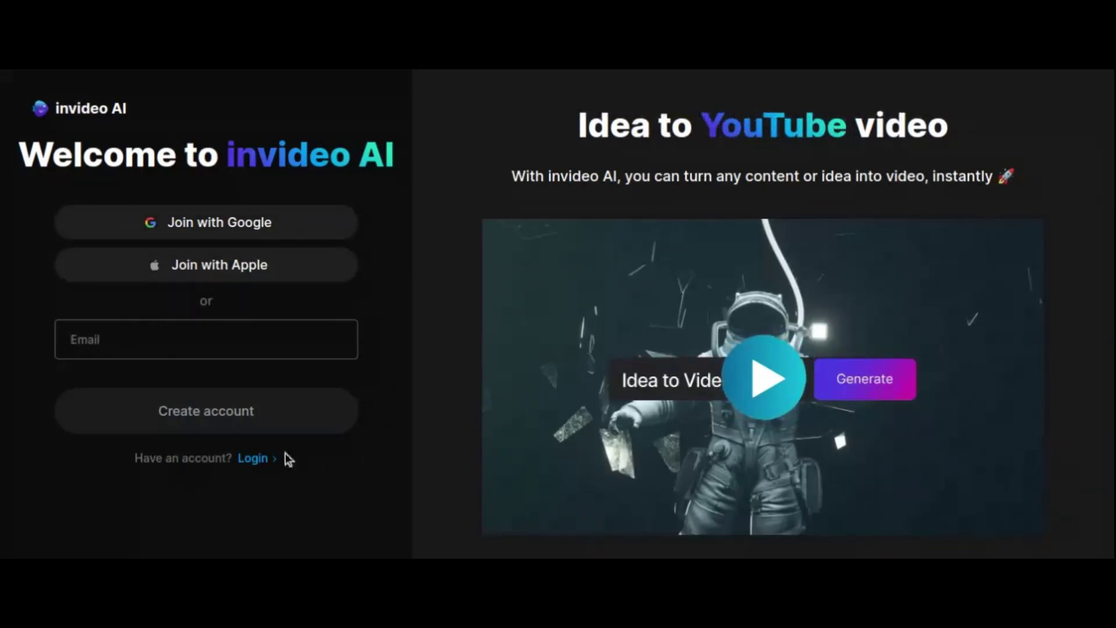
click(265, 455)
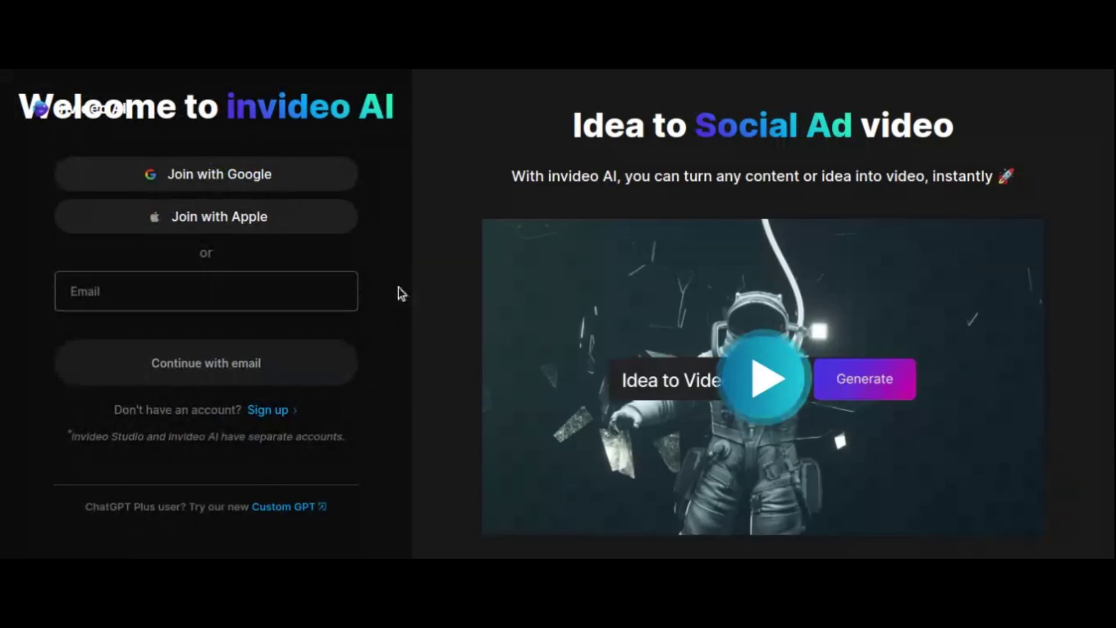
click(232, 178)
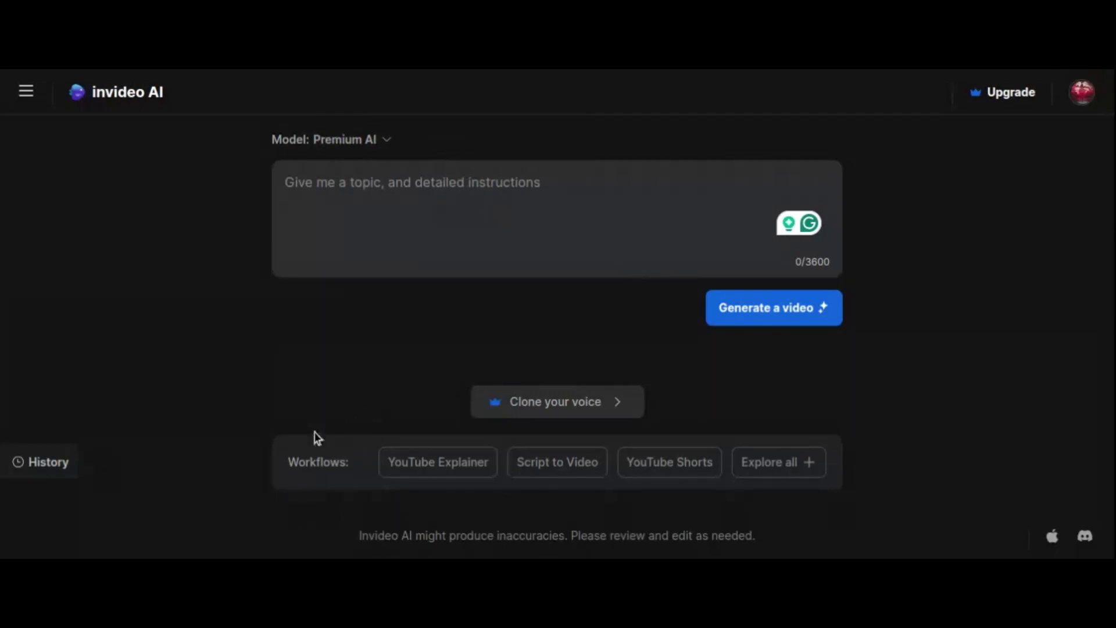
Show all available video workflows from the Workflows section
drag(288, 462, 350, 462)
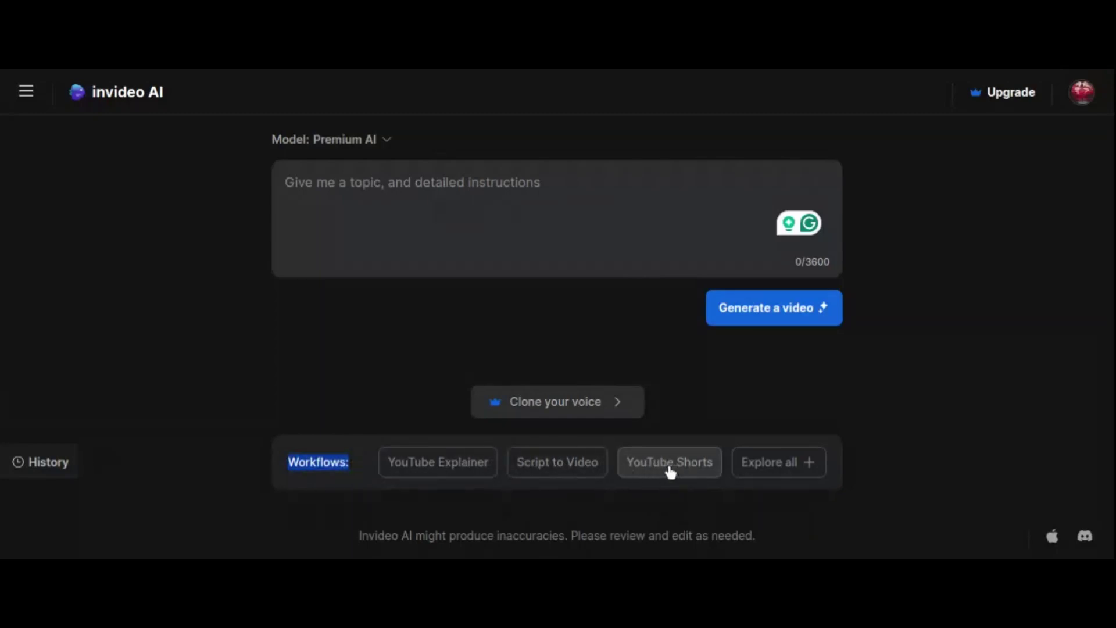
click(779, 464)
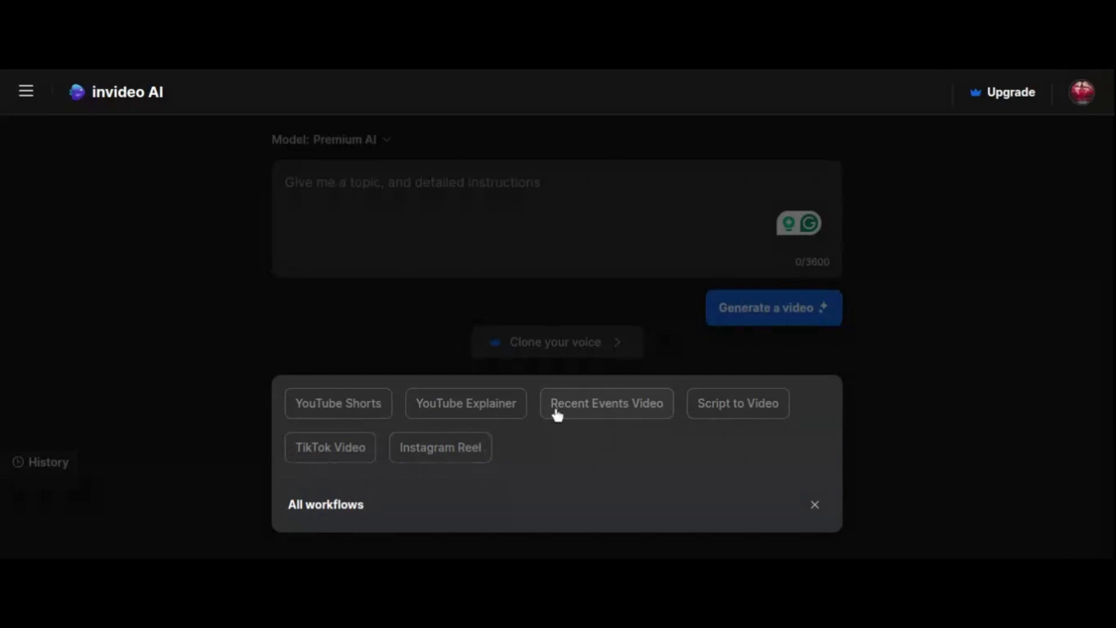
Start a YouTube Shorts workflow and begin entering the Short's topic
click(346, 407)
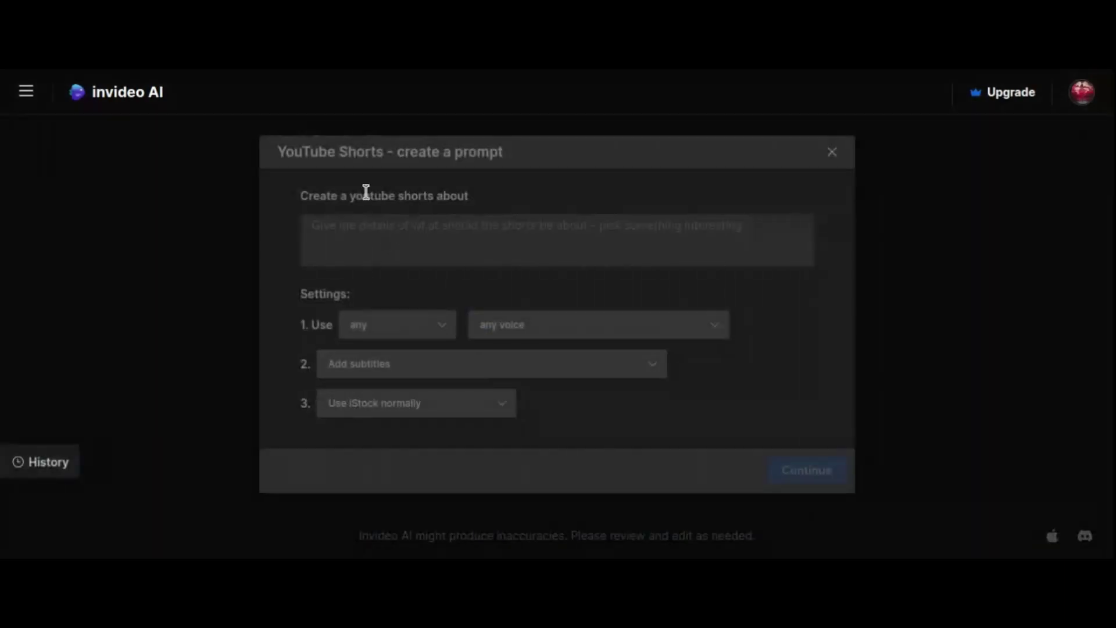
drag(331, 199, 481, 201)
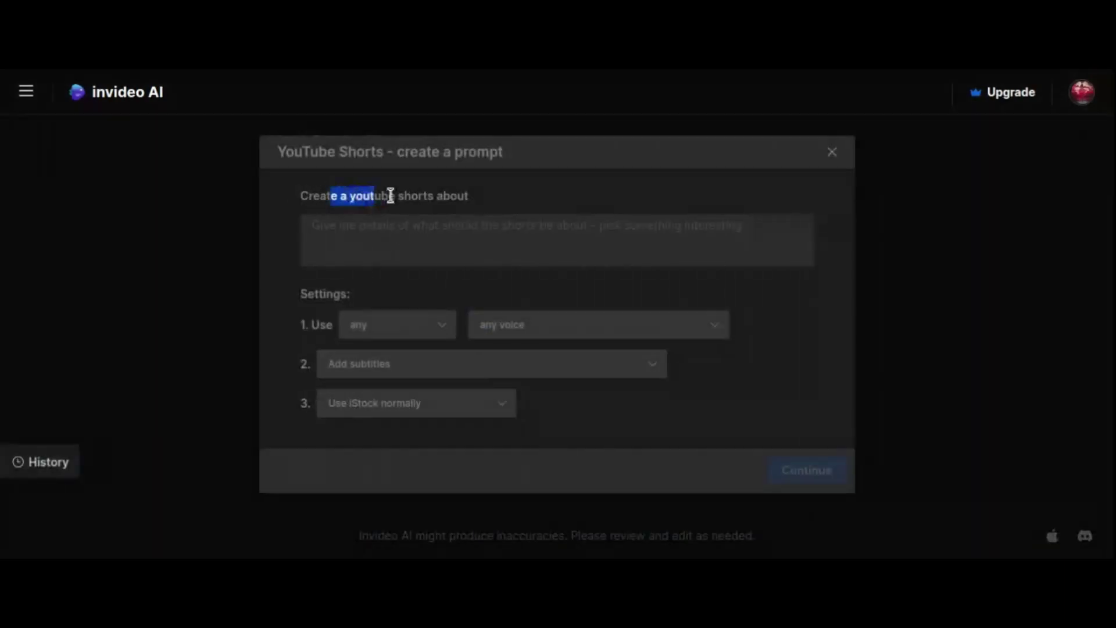
click(381, 227)
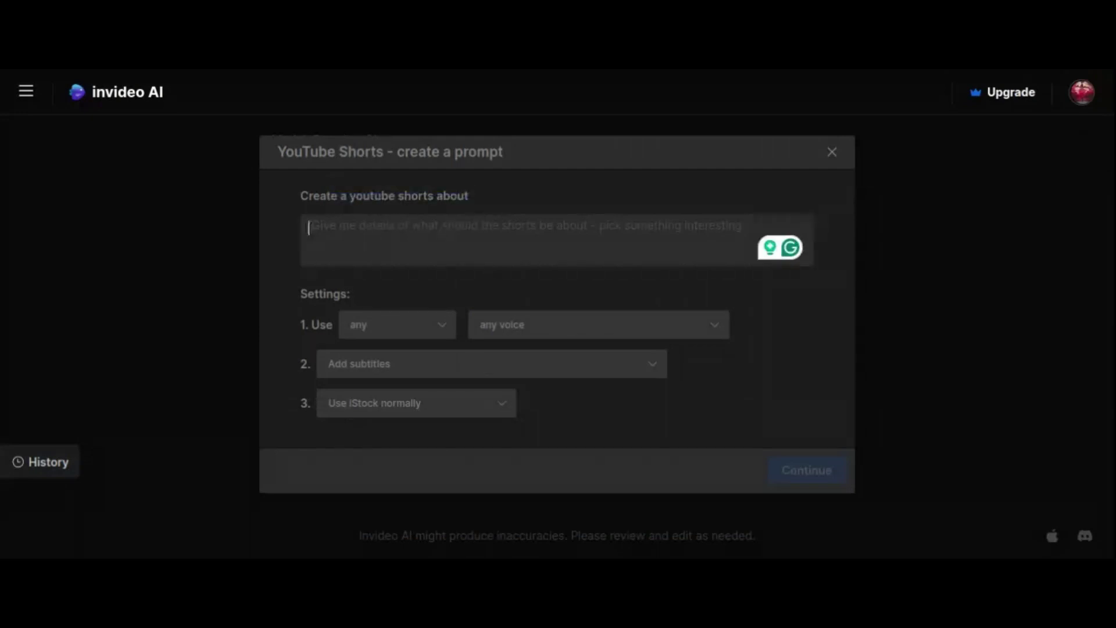
text(I)
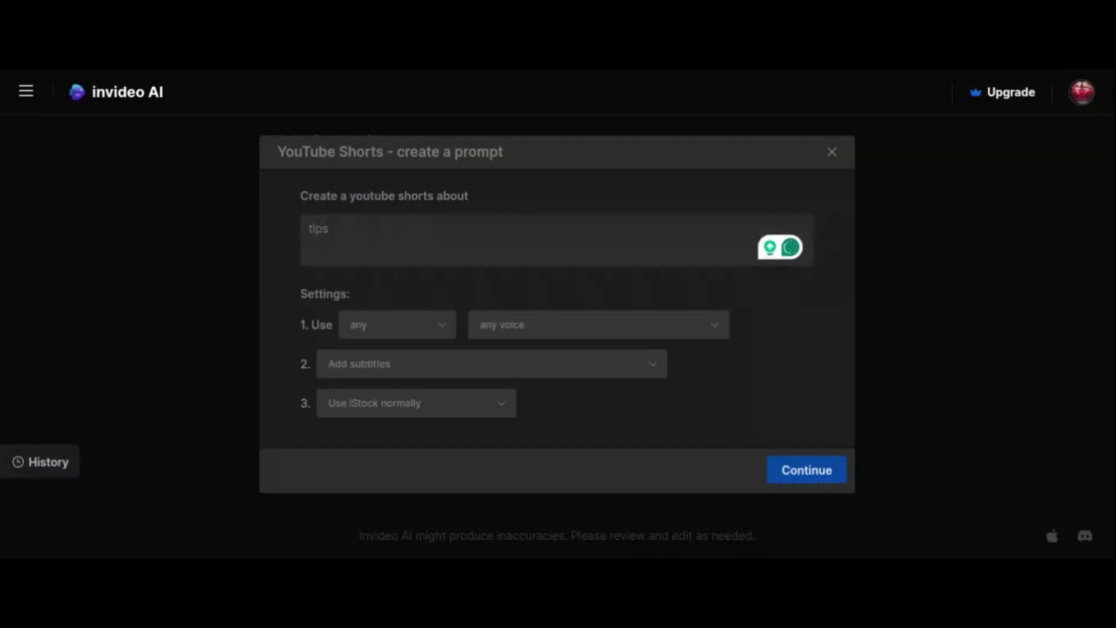
text( to grow)
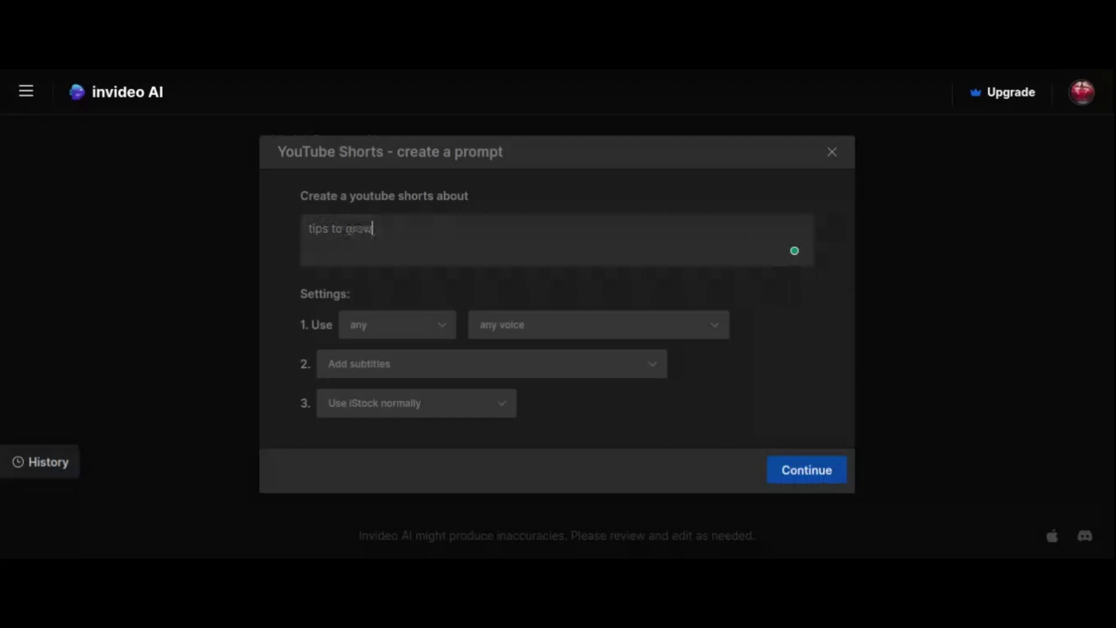
text( a y)
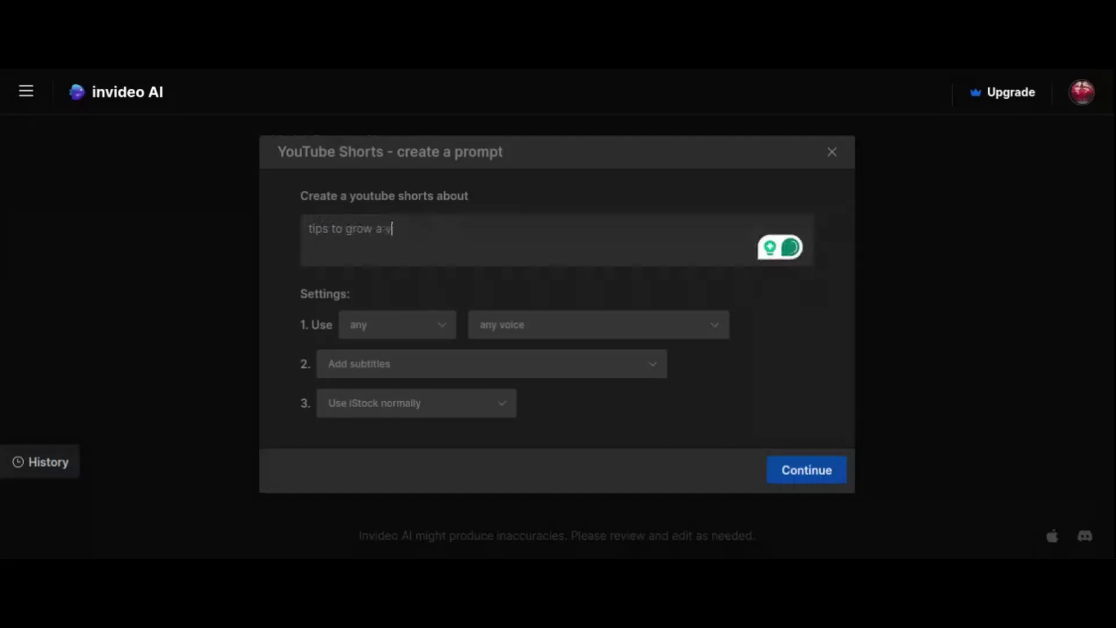
text(outube channel)
Set the narrator to a male voice with a clear American accent
click(438, 328)
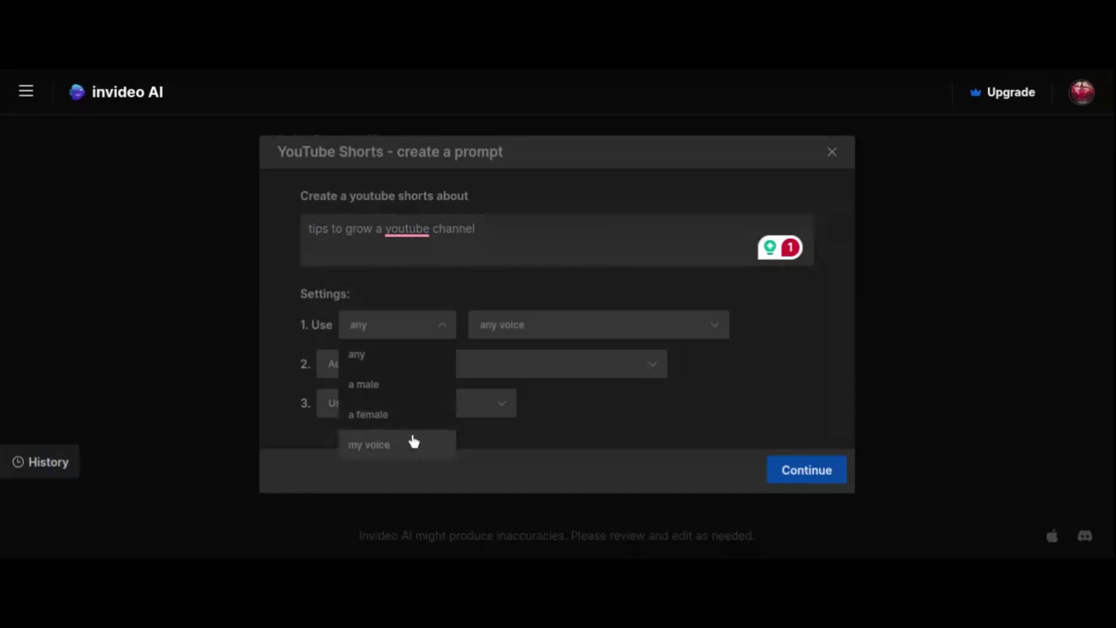
click(423, 392)
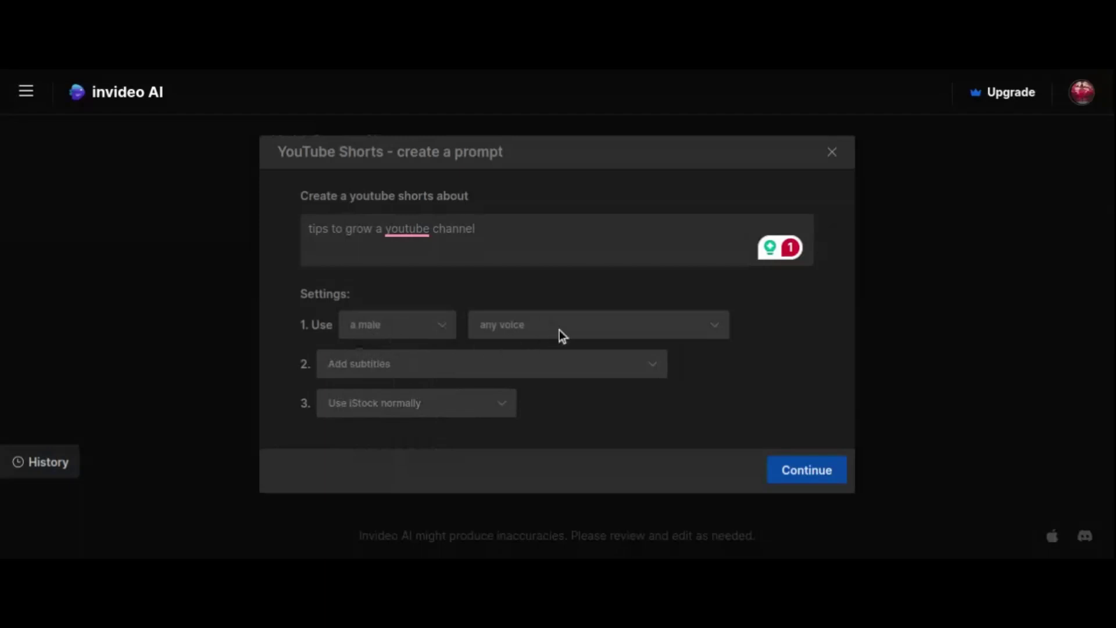
click(593, 330)
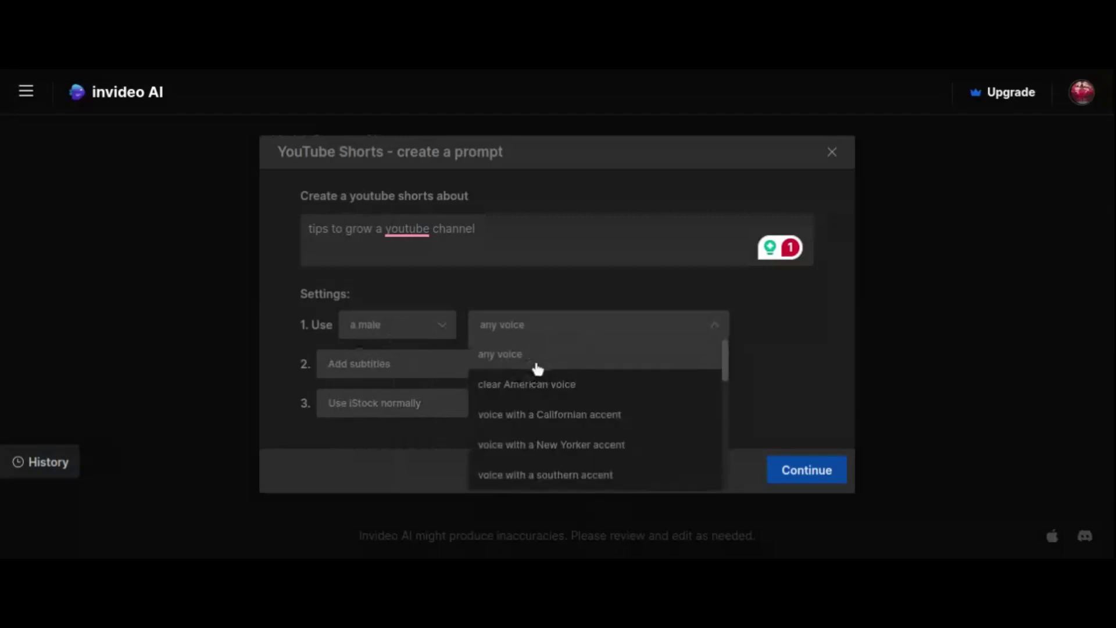
click(593, 392)
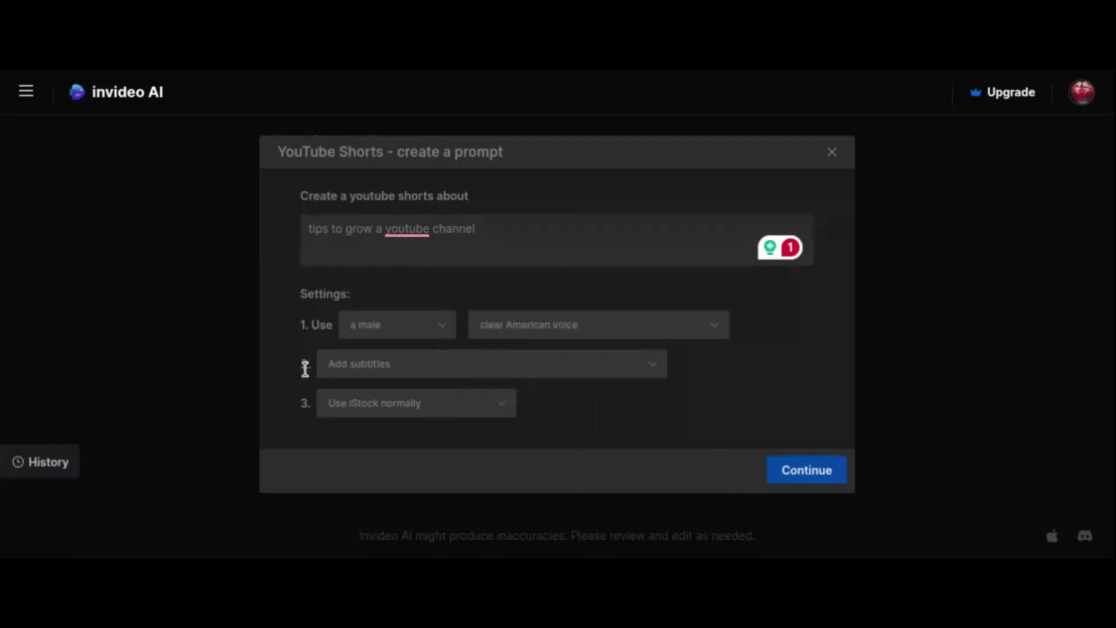
Choose yellow spoken-word-highlight subtitles and keep stock media use at normal
click(428, 370)
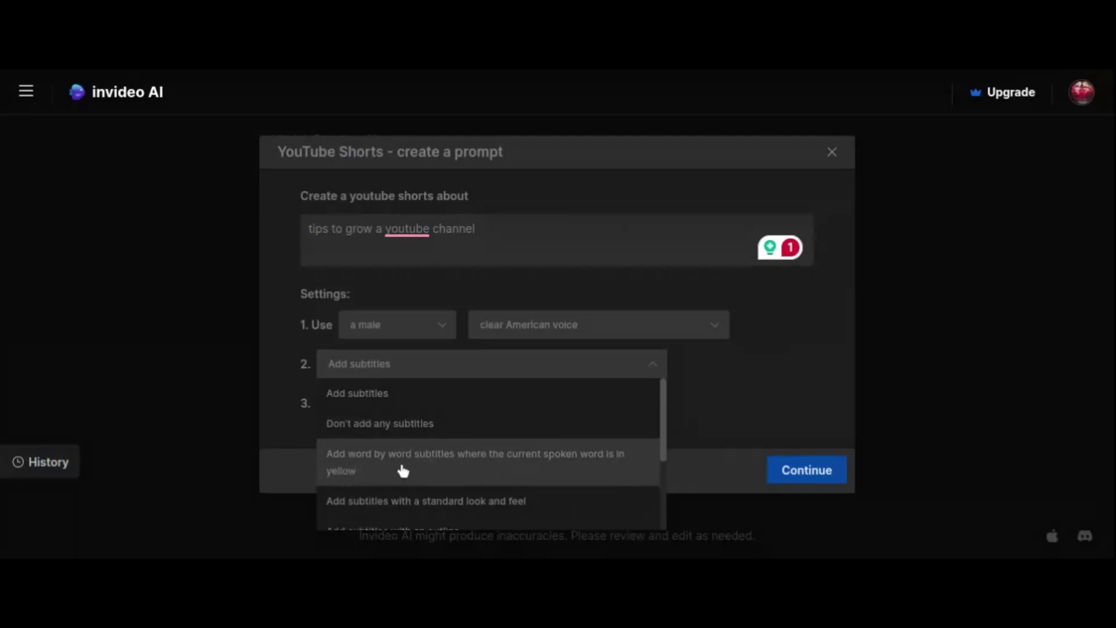
click(446, 471)
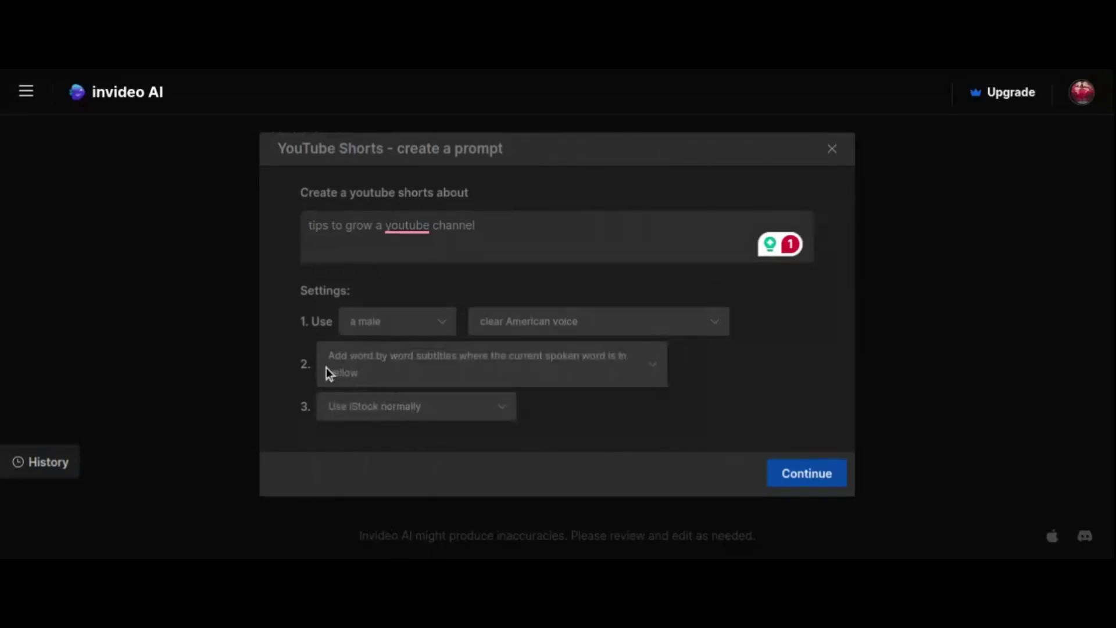
click(502, 410)
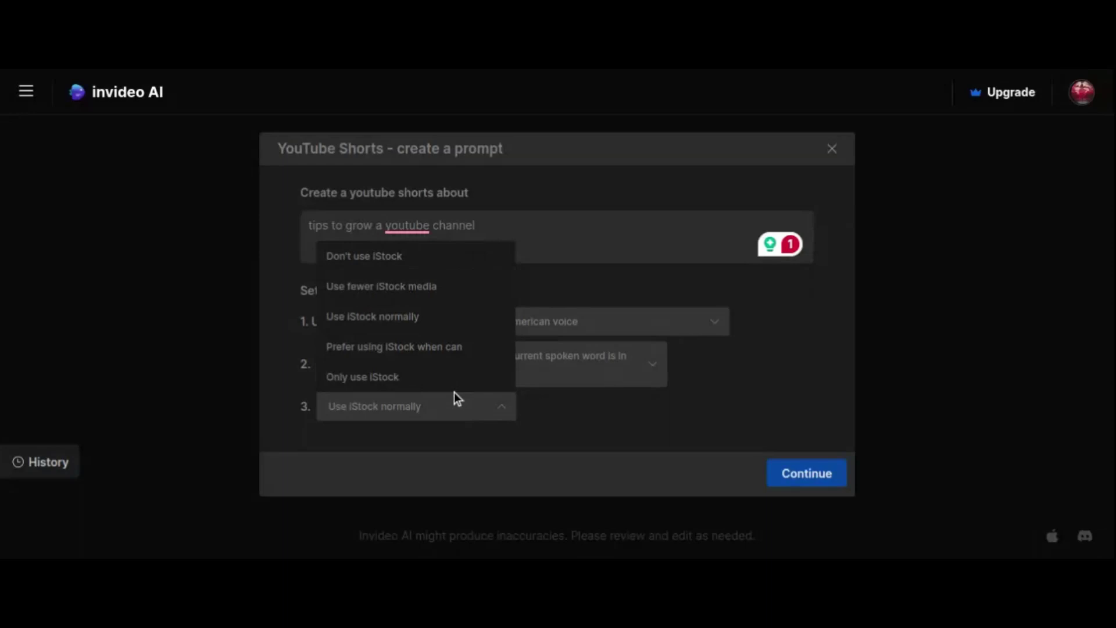
click(614, 413)
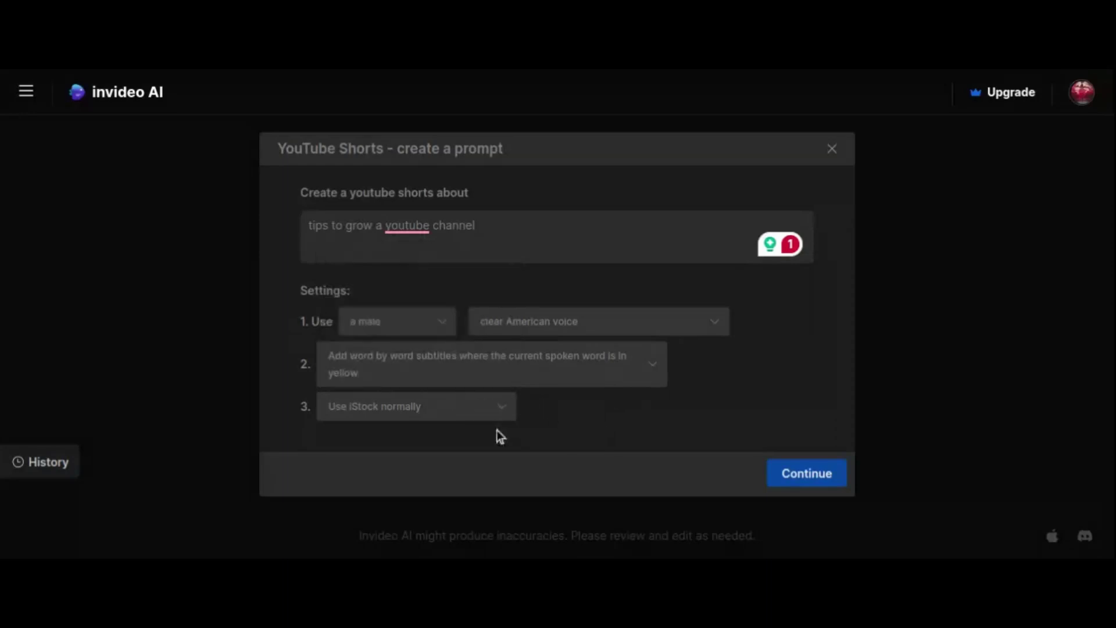
Build the full prompt from the settings and submit it to generate the video
click(807, 473)
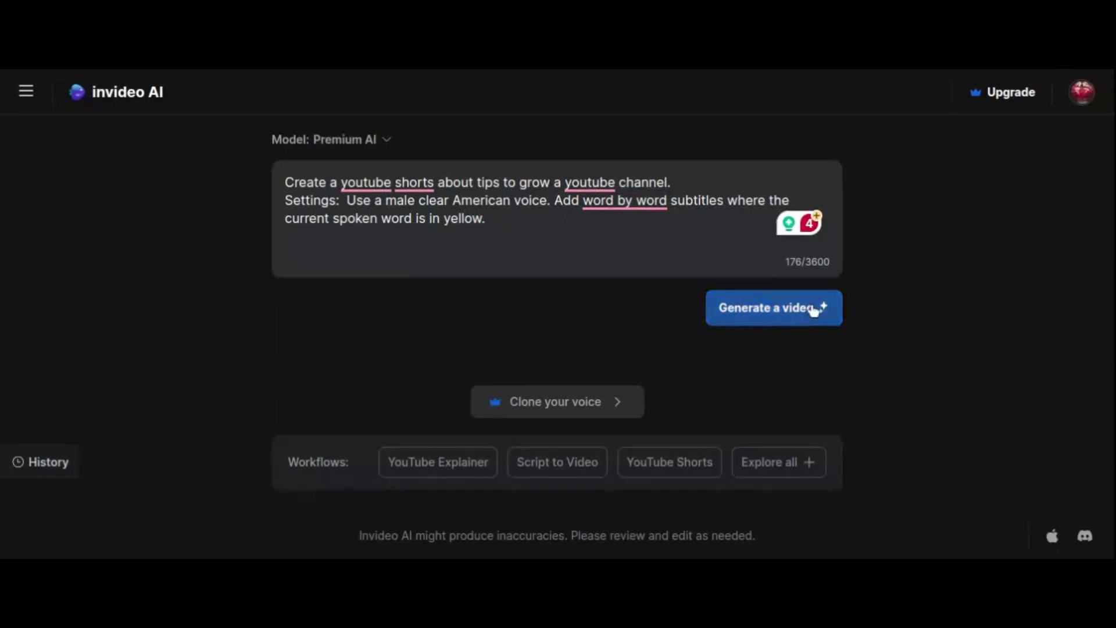
click(775, 313)
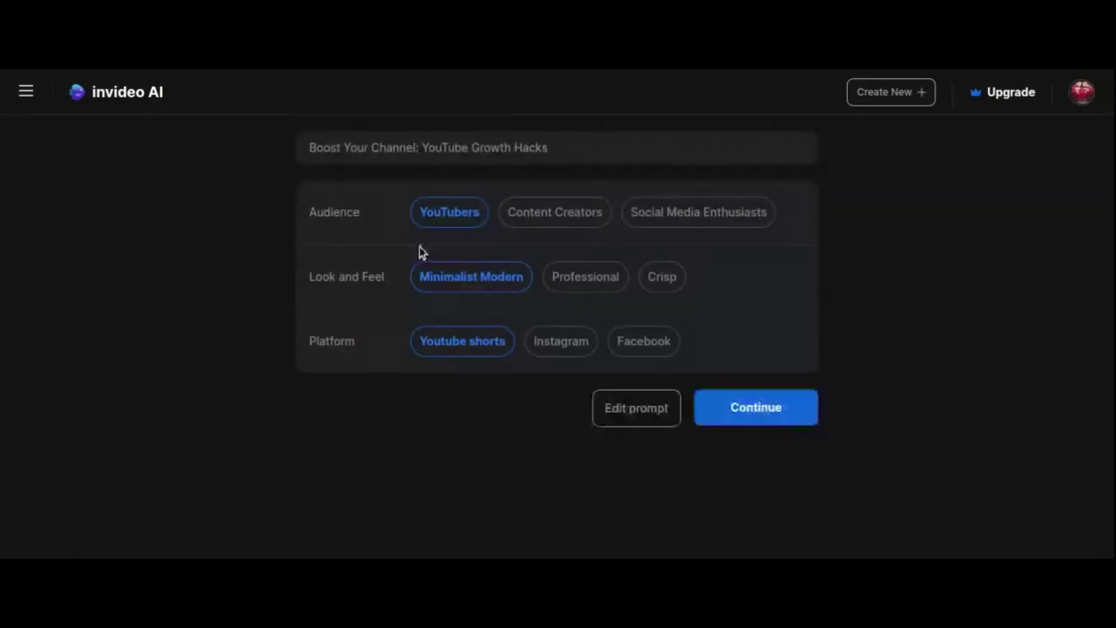
Confirm the title 'Boost Your Channel: YouTube Growth Hacks' and accept the settings to start generating
drag(424, 147, 639, 155)
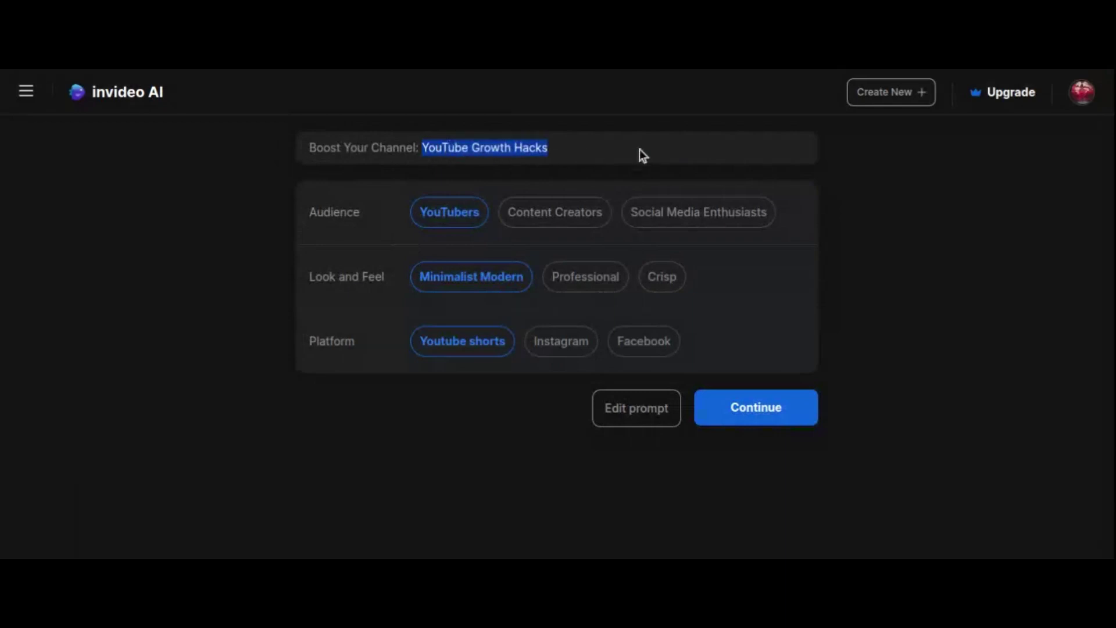
click(532, 147)
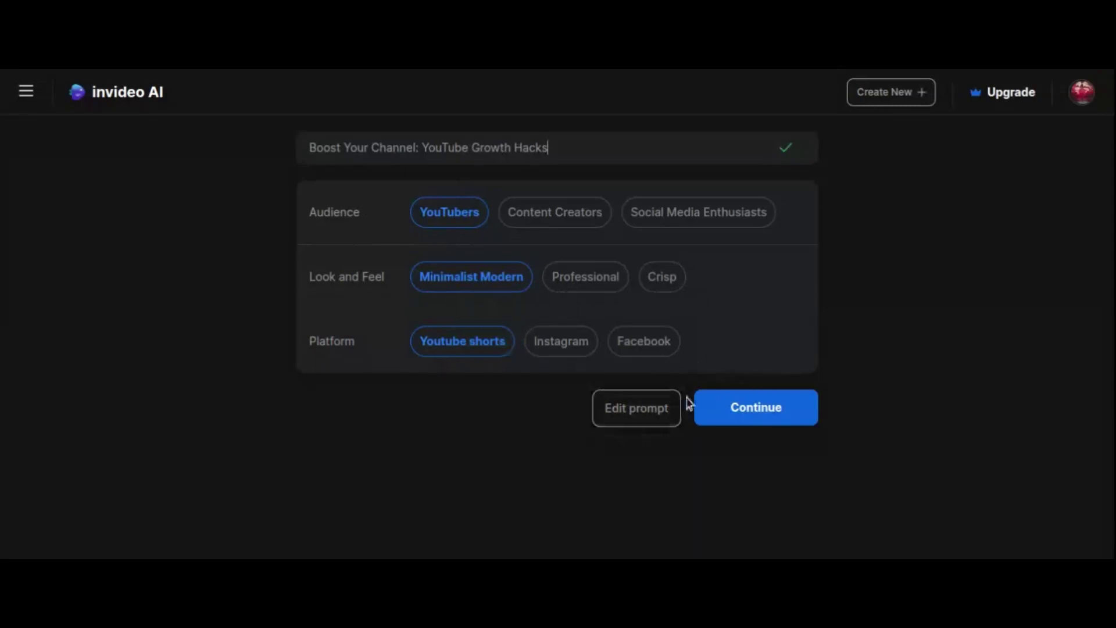
click(780, 408)
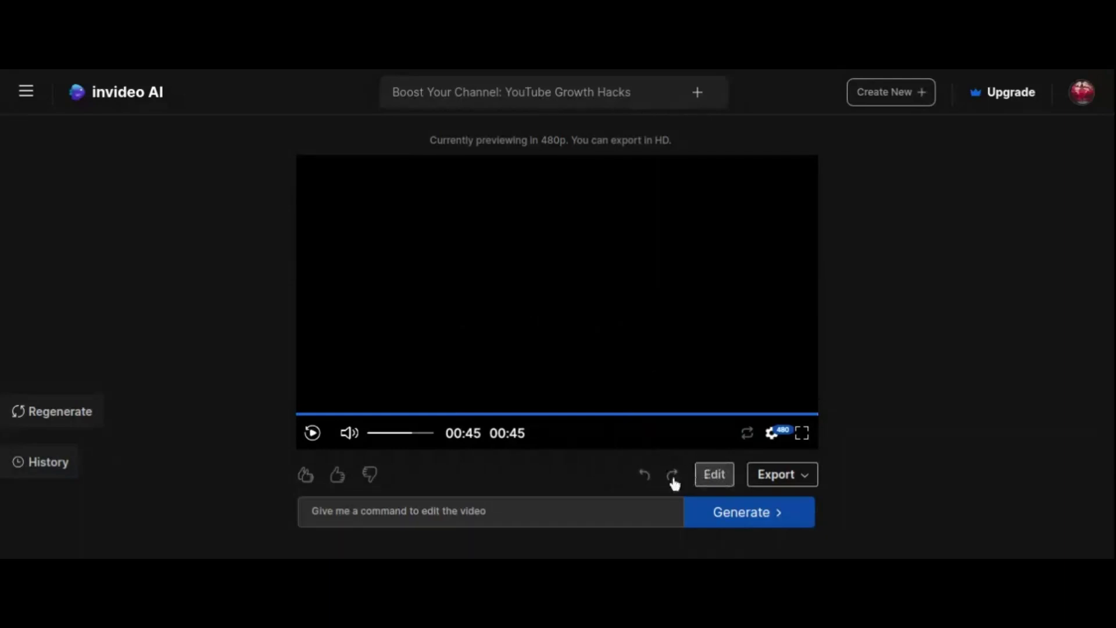
click(711, 475)
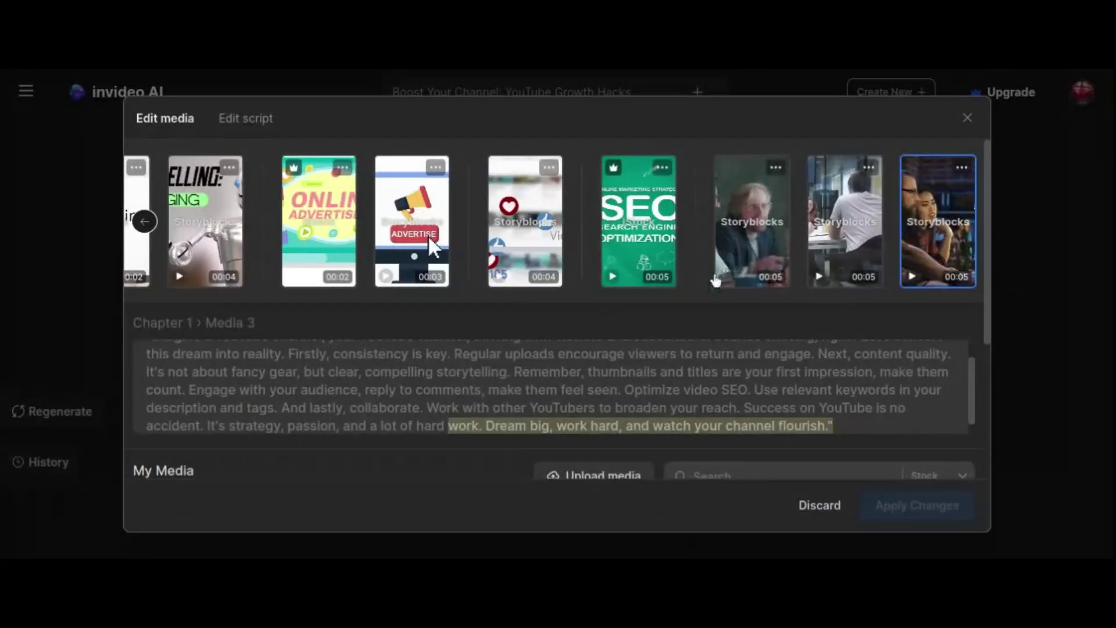
click(203, 386)
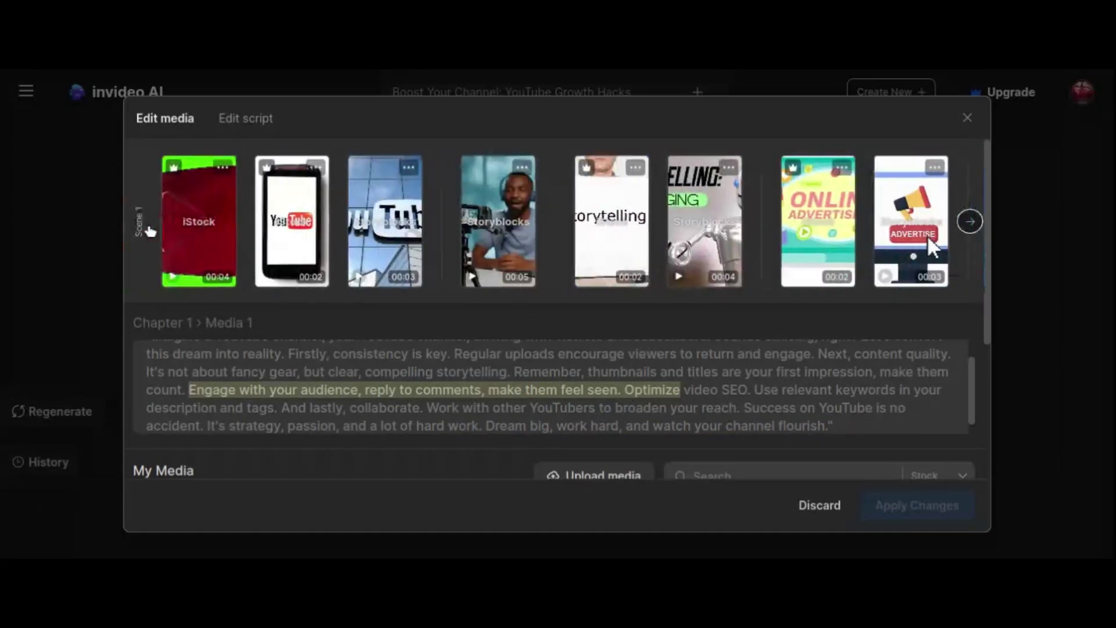
scroll(985, 277, down, 3)
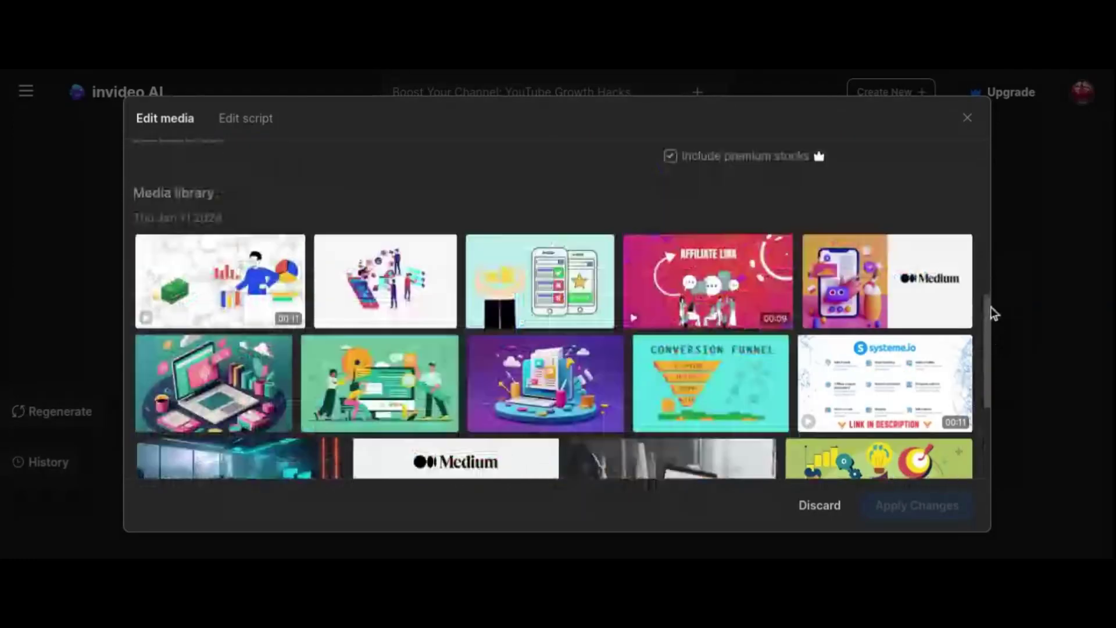
drag(984, 259, 987, 187)
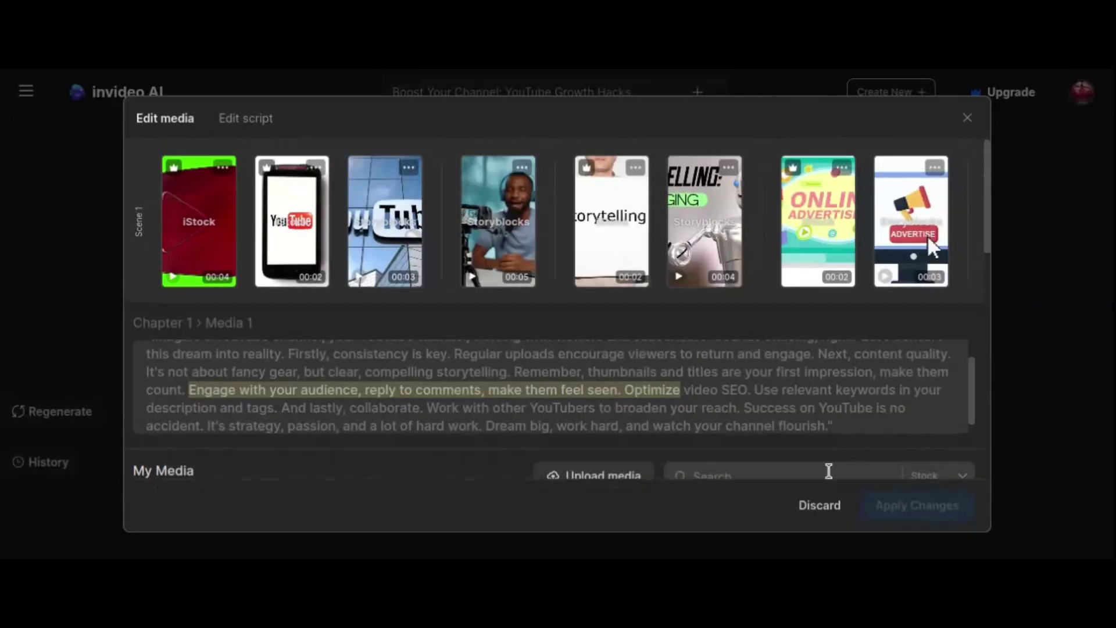
click(967, 118)
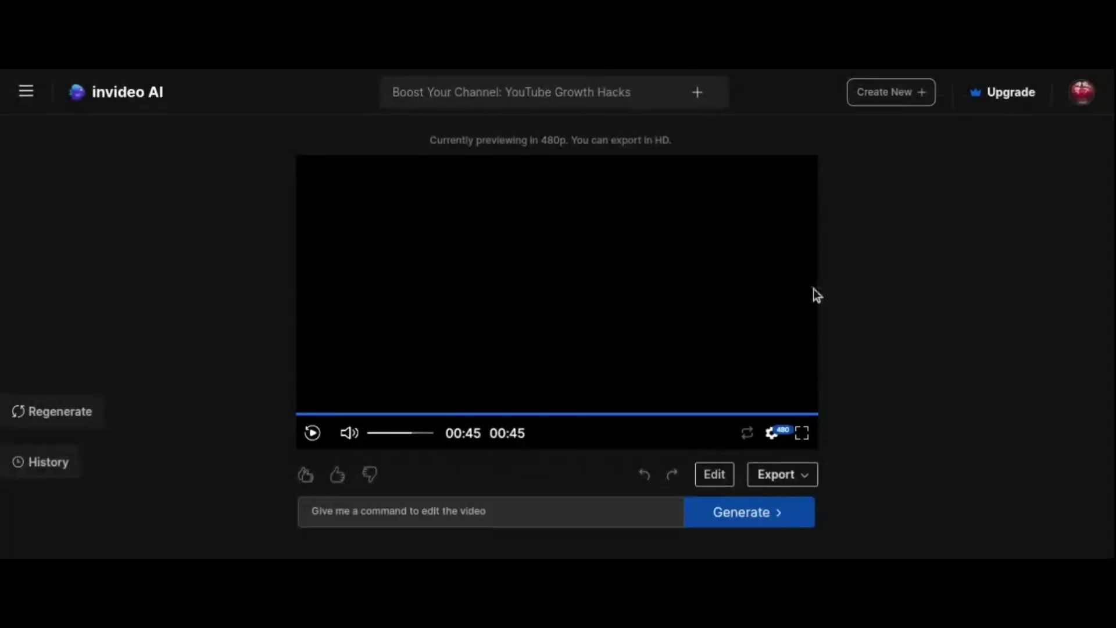
Export the video with stock watermarks, normal branding at 1080p and start rendering
click(802, 474)
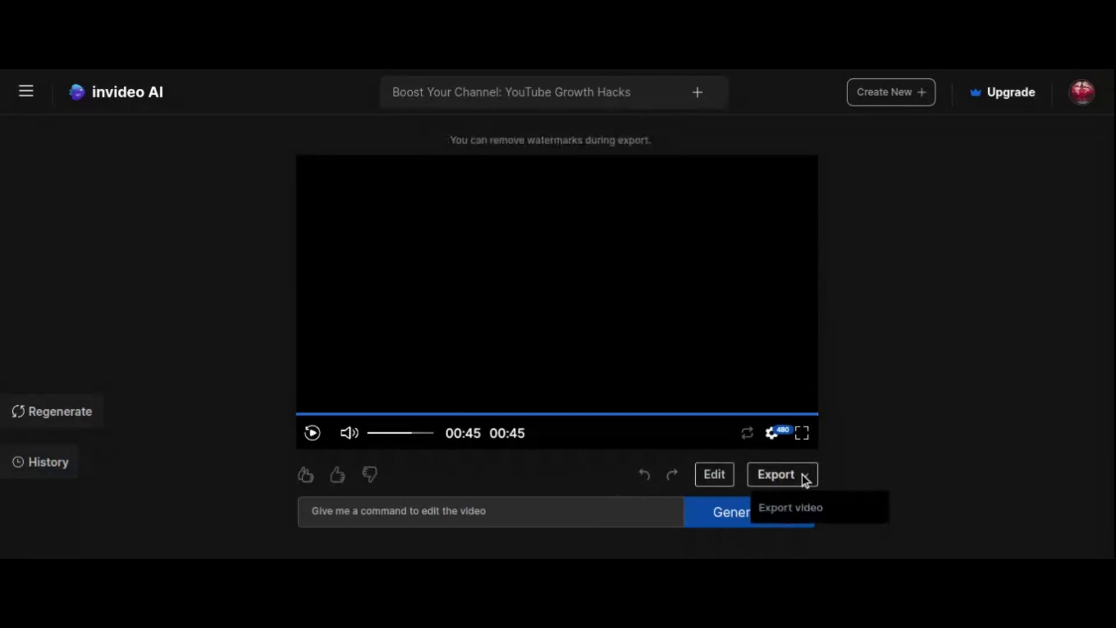
click(779, 513)
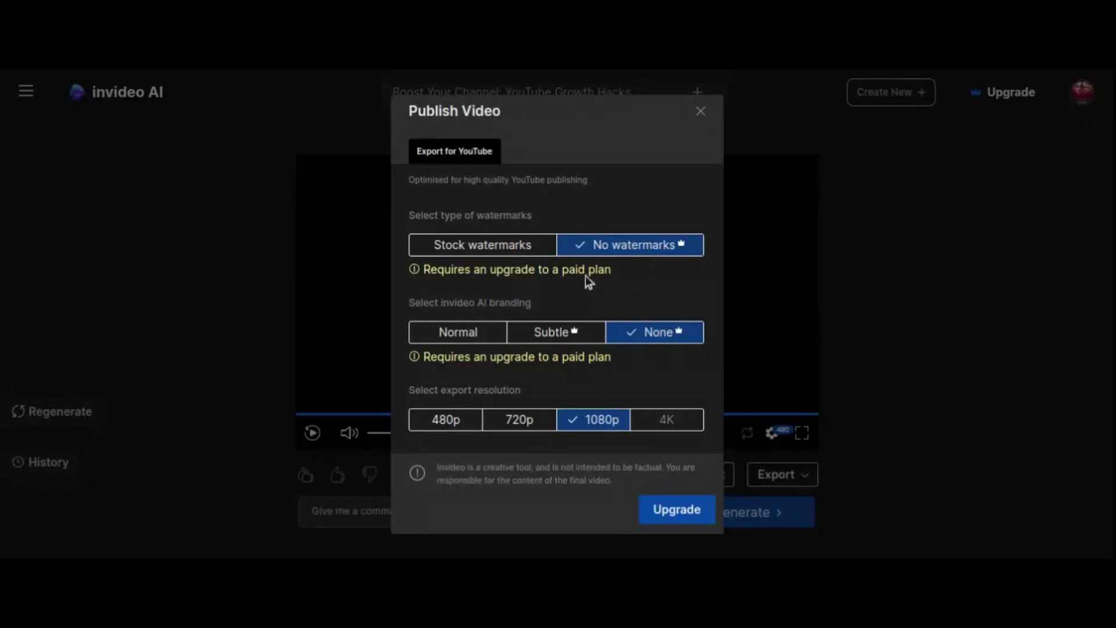
click(518, 252)
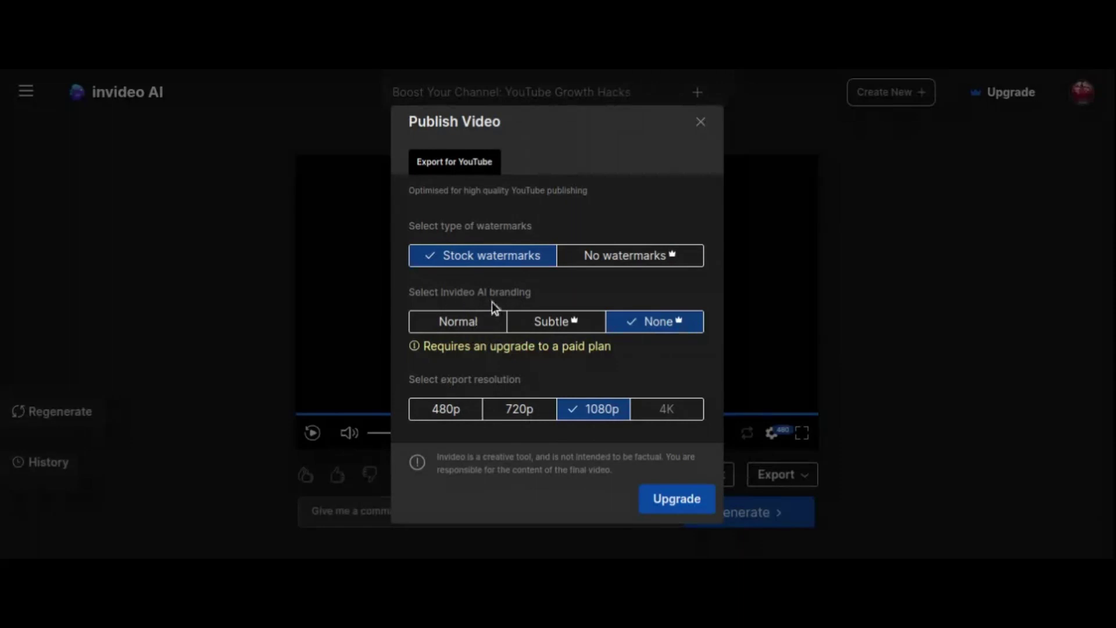
click(476, 324)
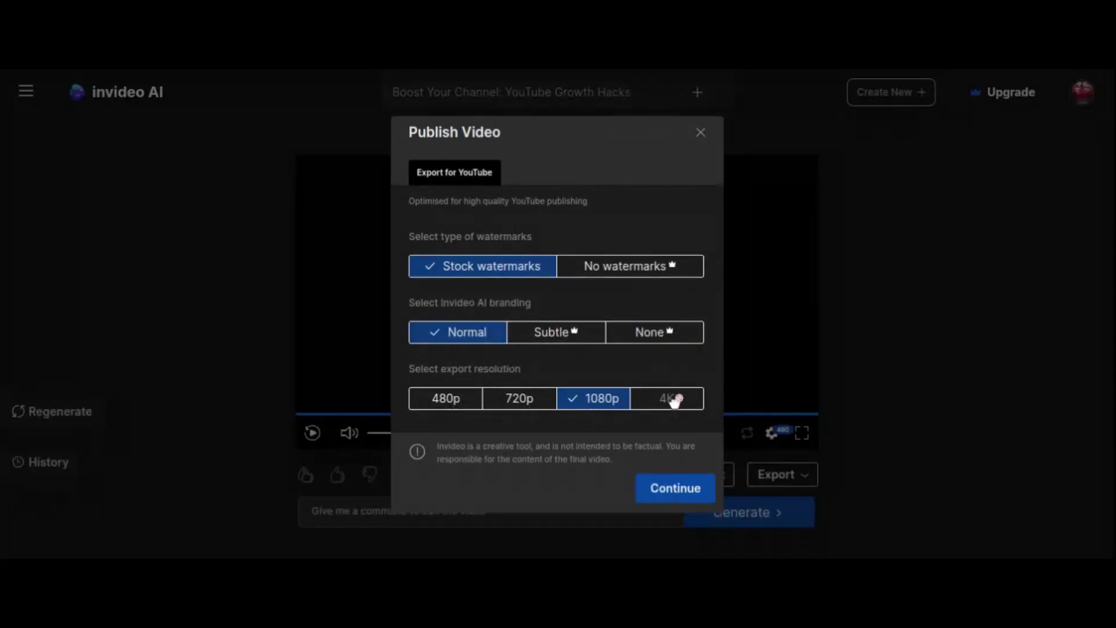
click(680, 491)
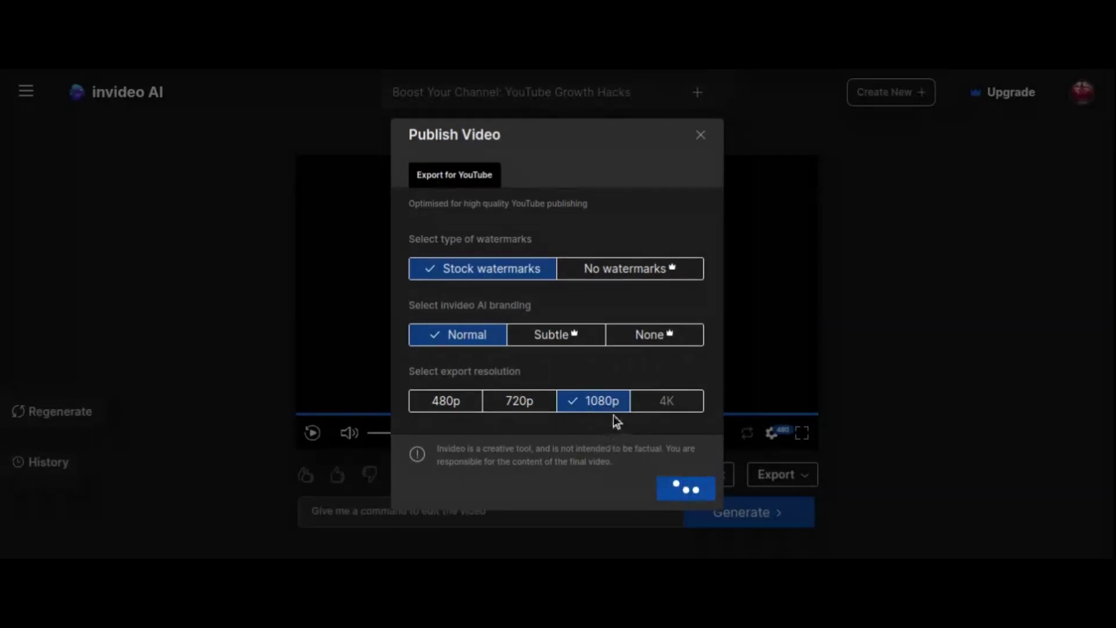